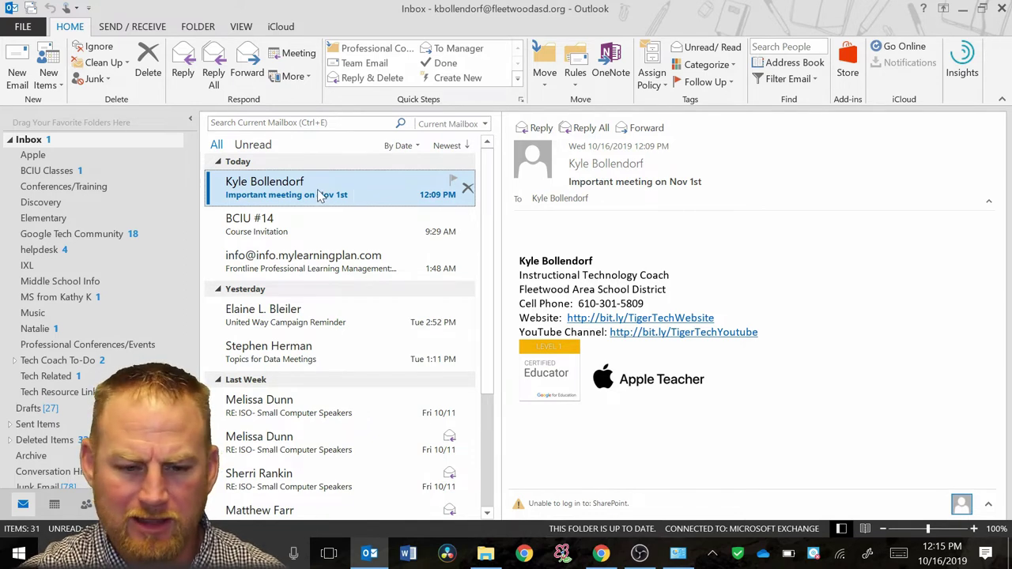
Step: Turn the "Important meeting on Nov 1st" email into a calendar appointment dated Fri 11/1/2019 and save it
left_click_drag(307, 196, 54, 506)
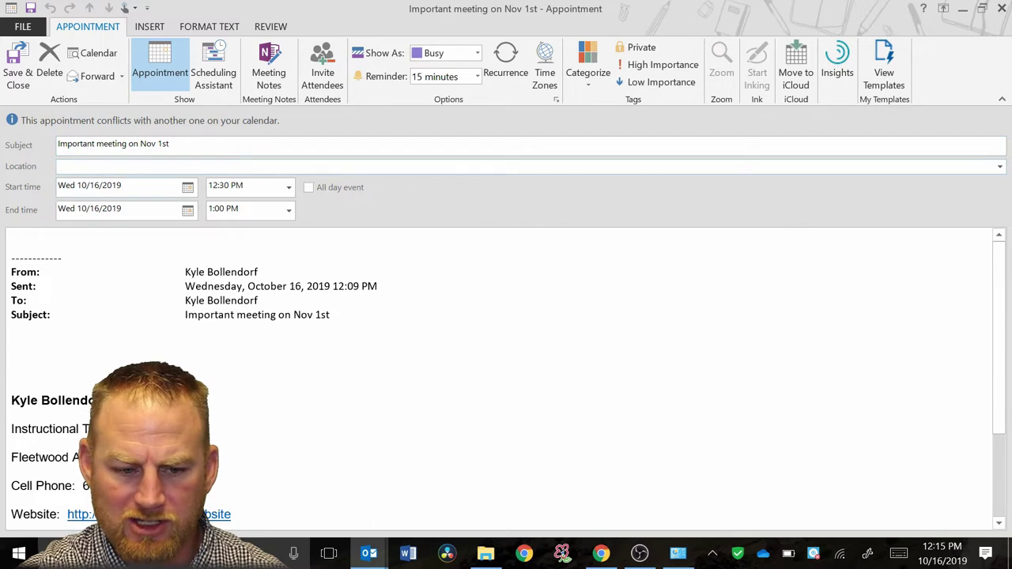
left_click(188, 190)
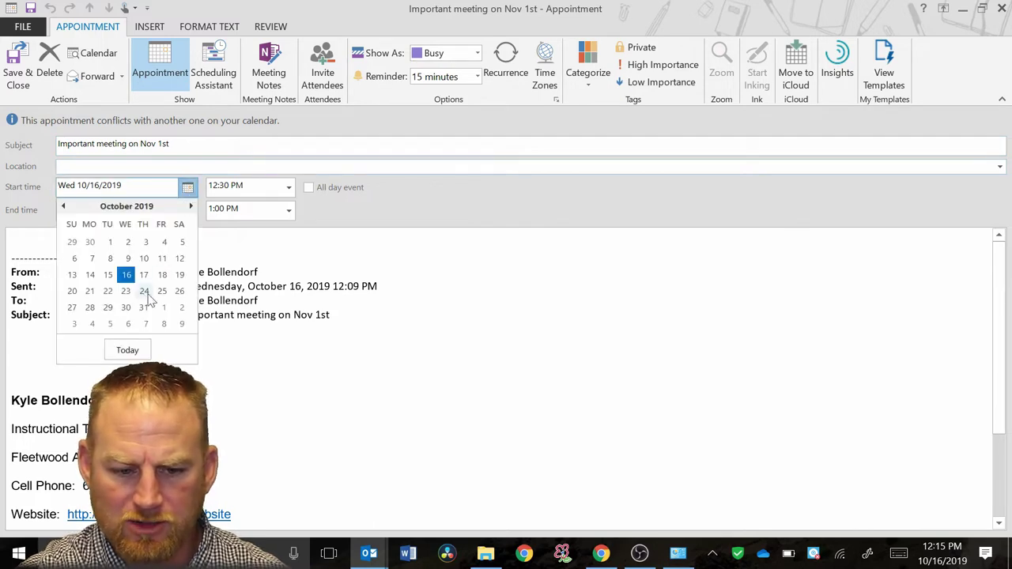
left_click(190, 207)
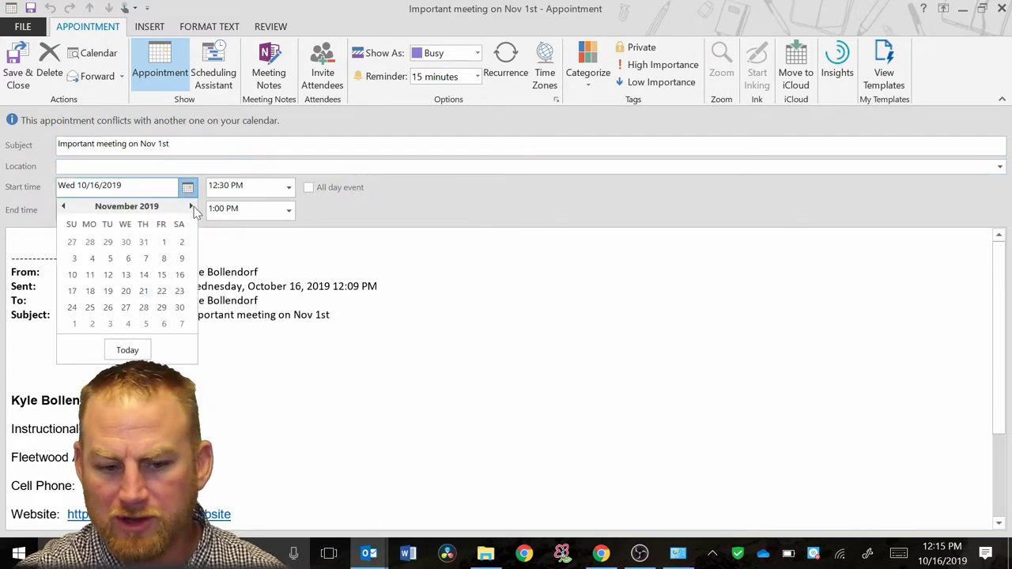
left_click(165, 240)
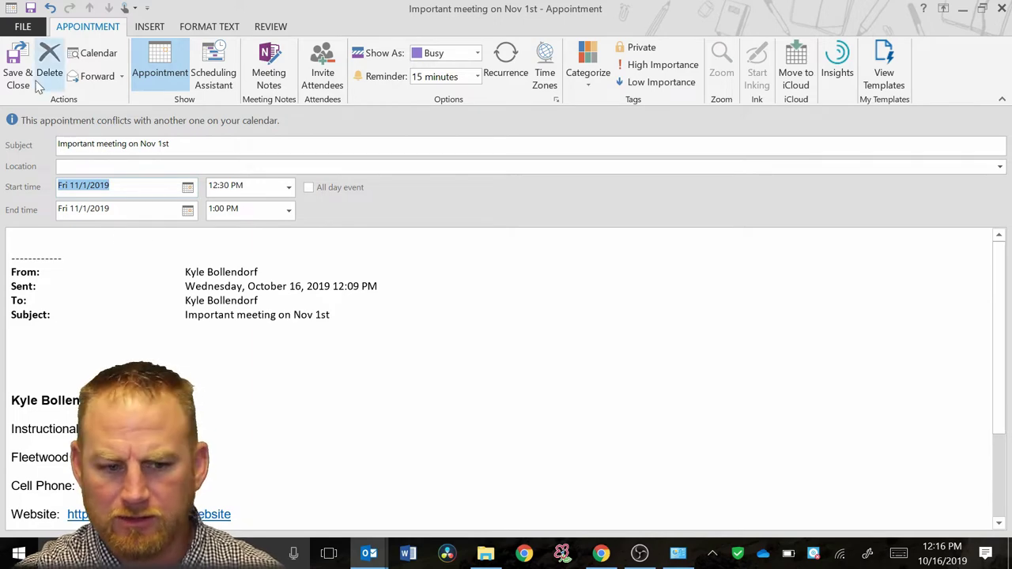
left_click(18, 68)
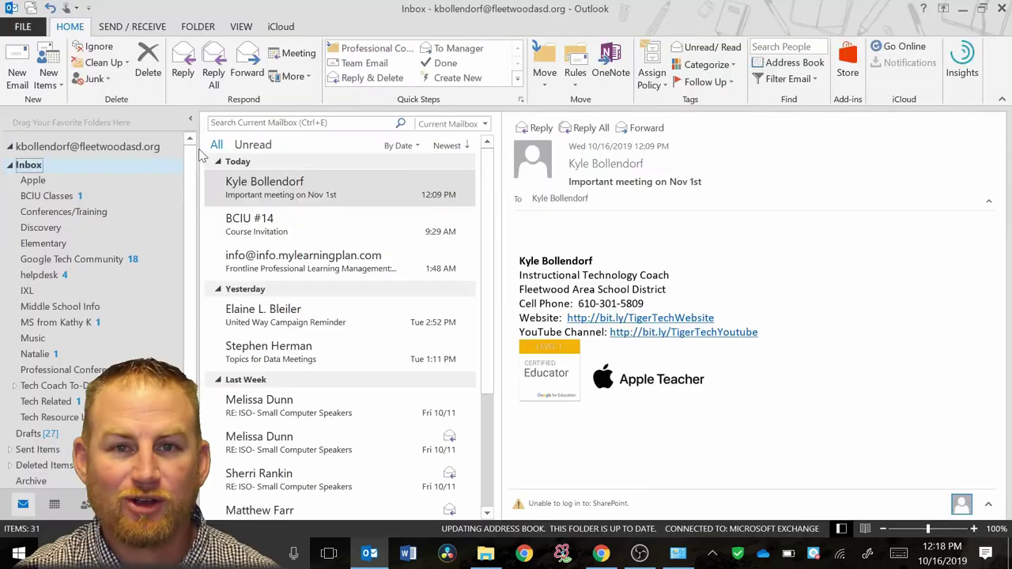
Step: Create a new folder named "From Me" inside the Inbox
right_click(34, 171)
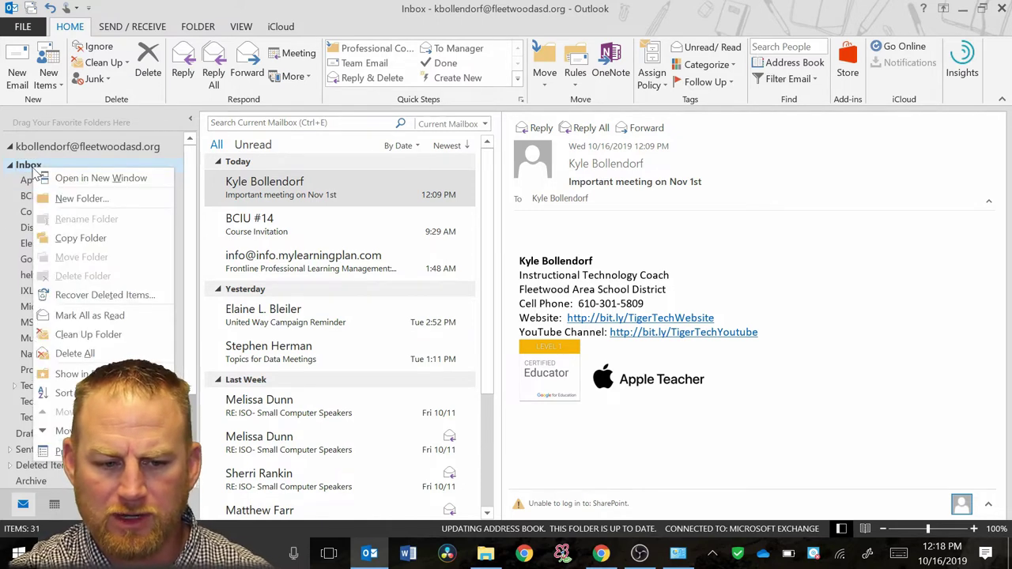
left_click(103, 197)
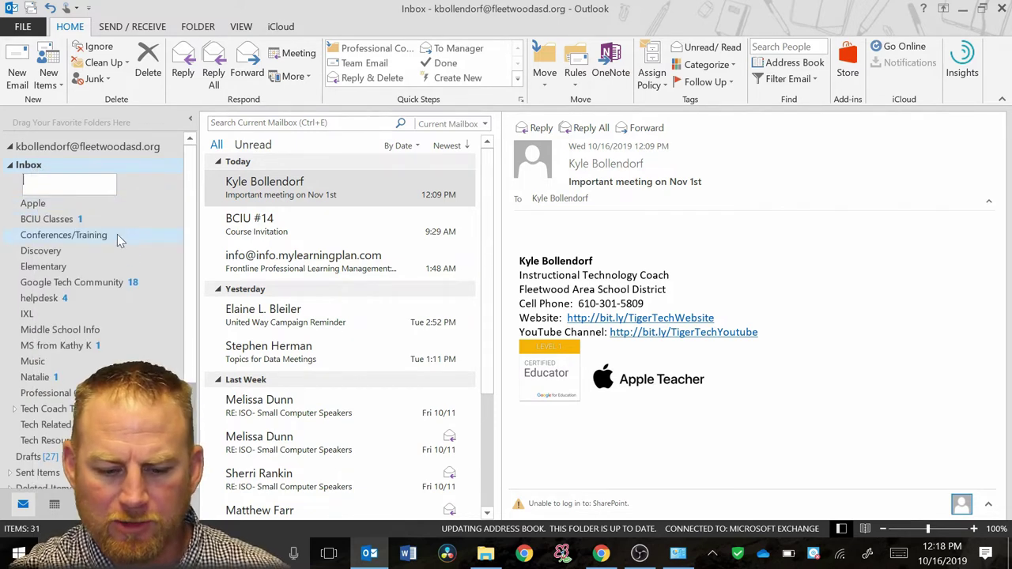
type("From M")
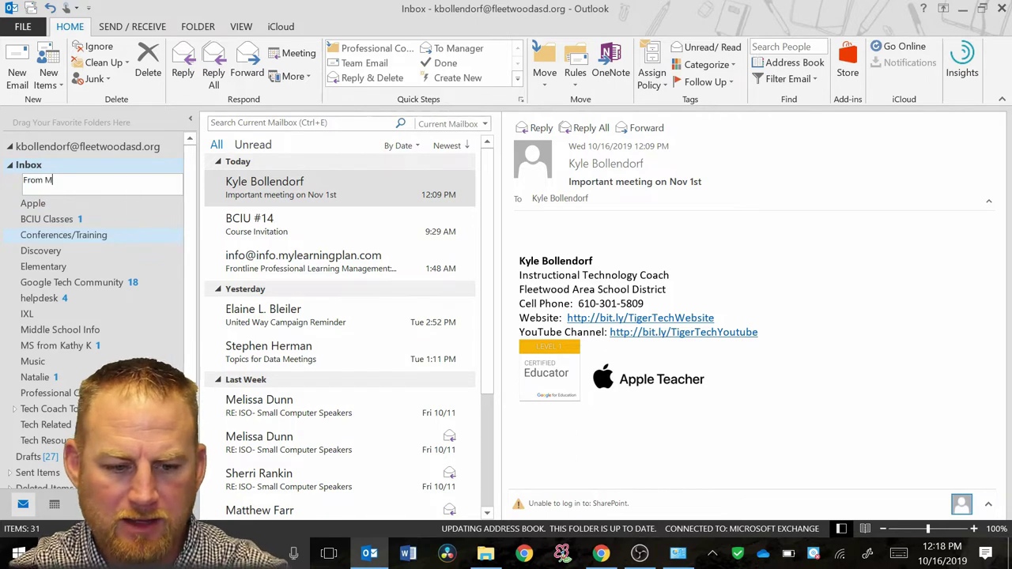
type("e")
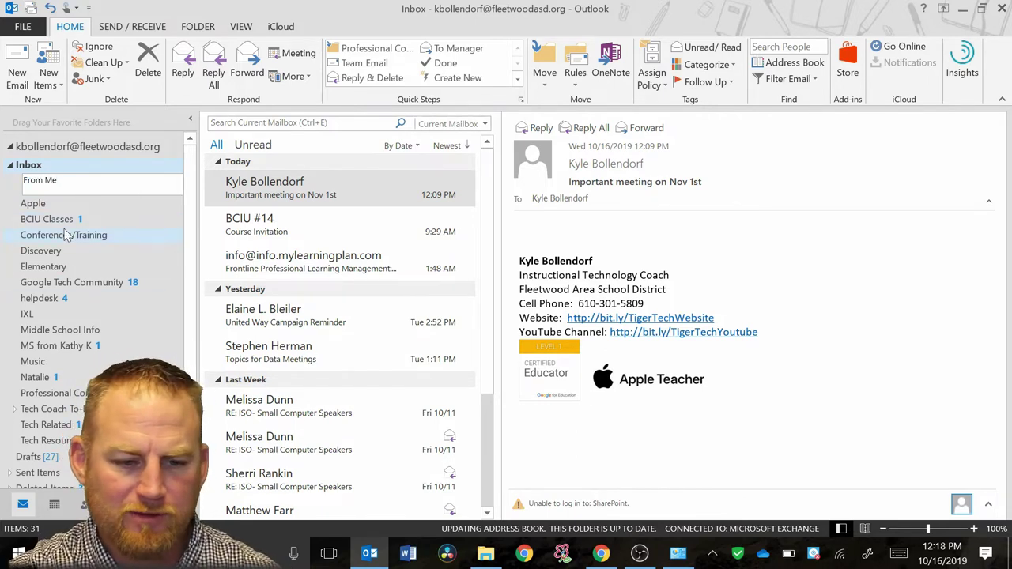
key("Return")
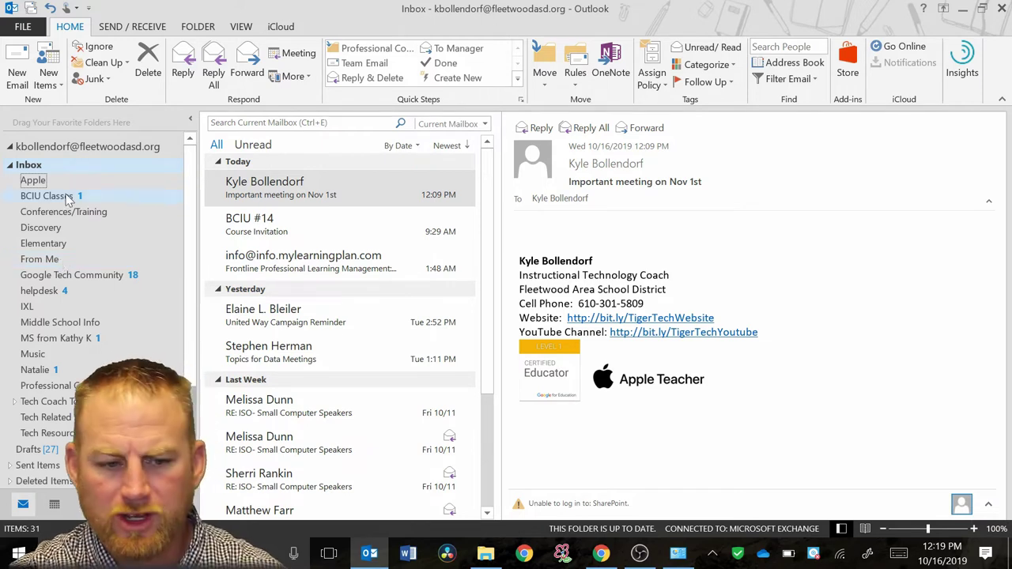
Step: Add a subfolder named "Coaching" inside the From Me folder
right_click(46, 264)
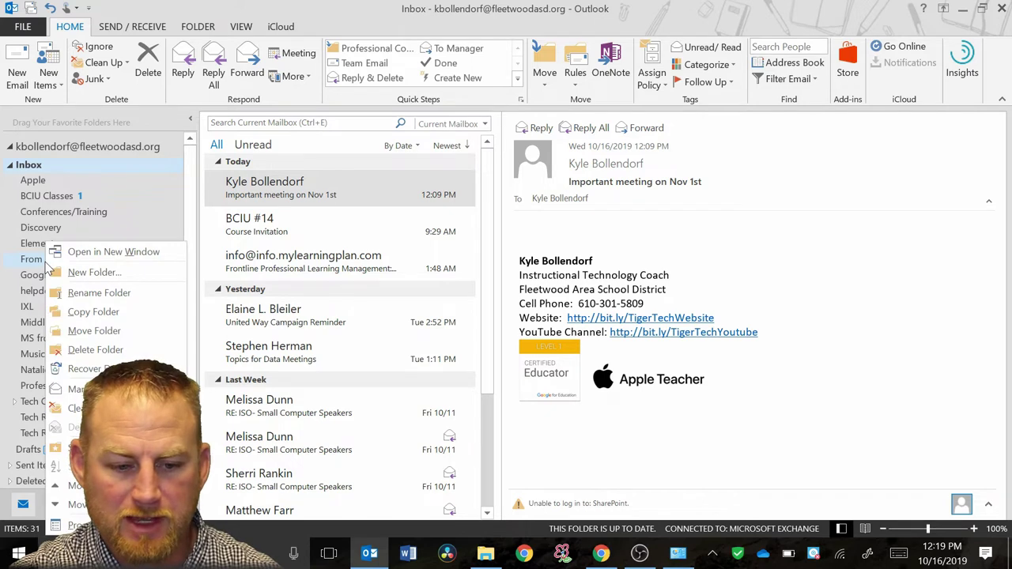
left_click(70, 272)
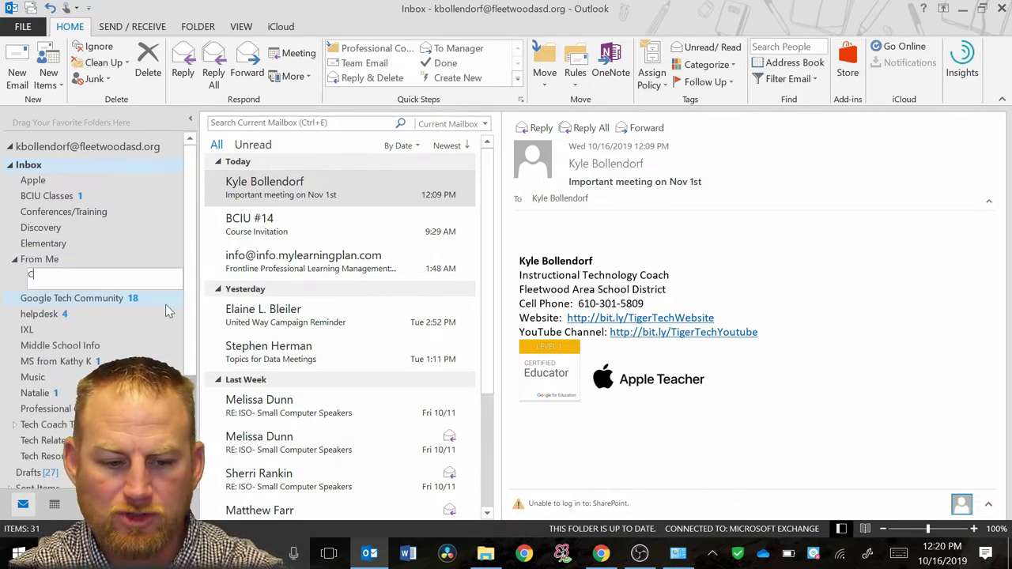
type("Coaching")
key("Return")
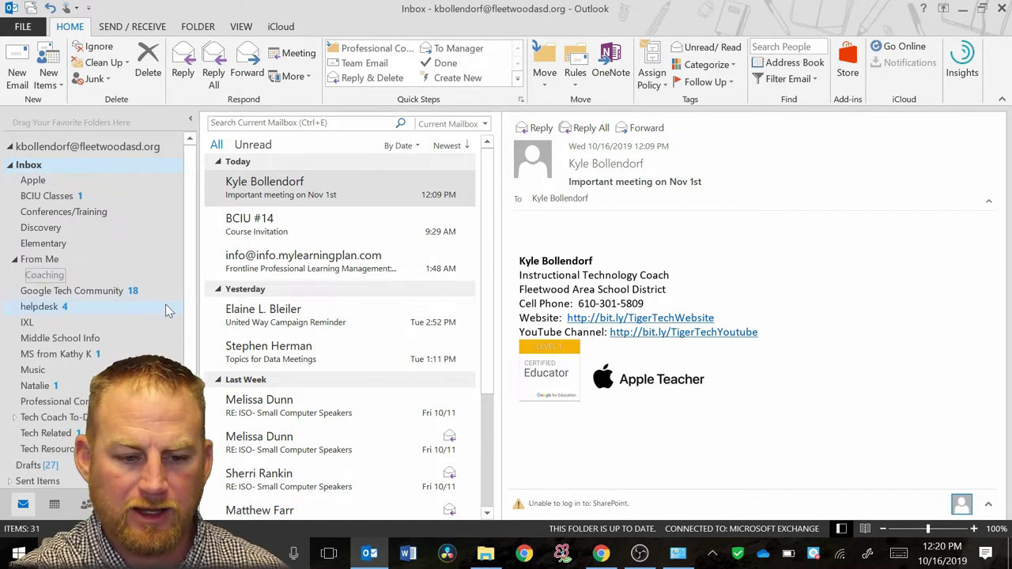
right_click(46, 276)
left_click(90, 273)
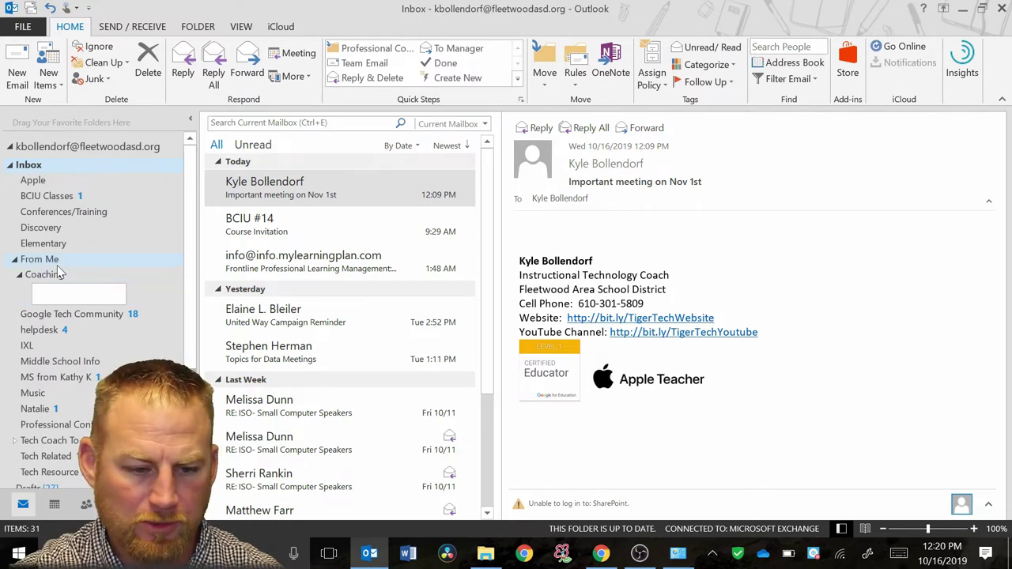
left_click(342, 149)
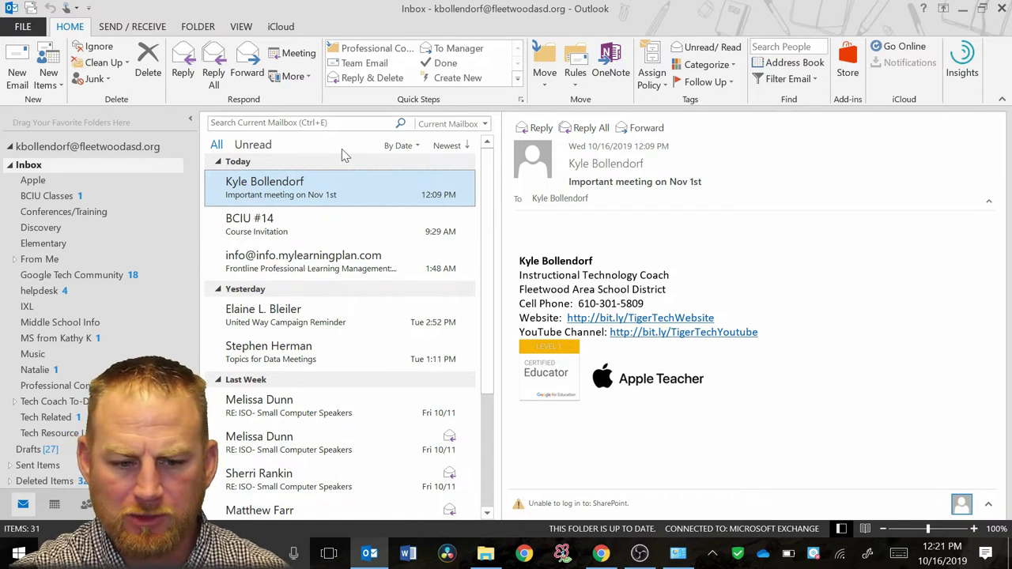
Step: Set a rule that always moves messages from the sender of "Important meeting on Nov 1st" to the From Me folder, and check that folder
right_click(357, 192)
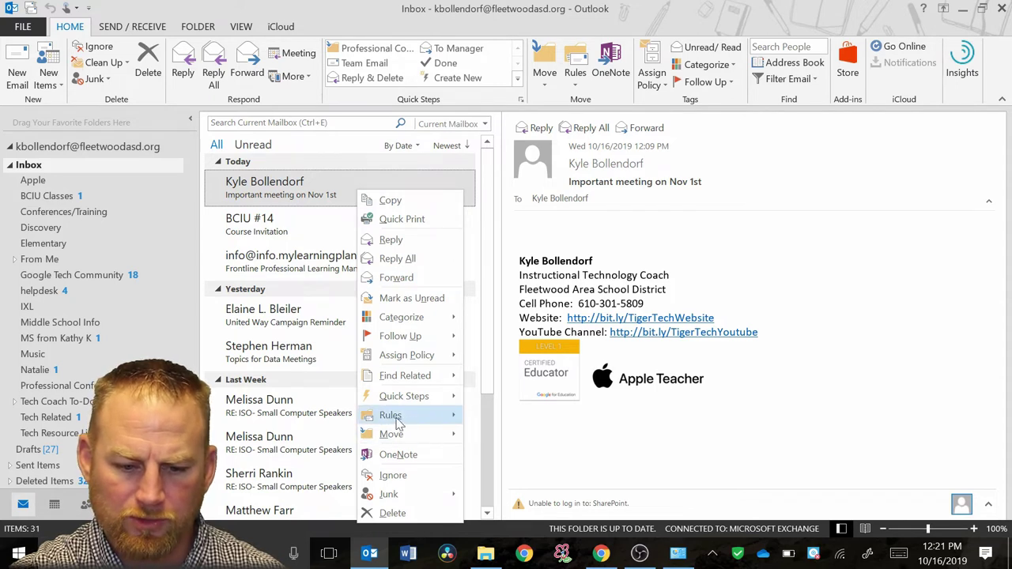
mouse_move(398, 421)
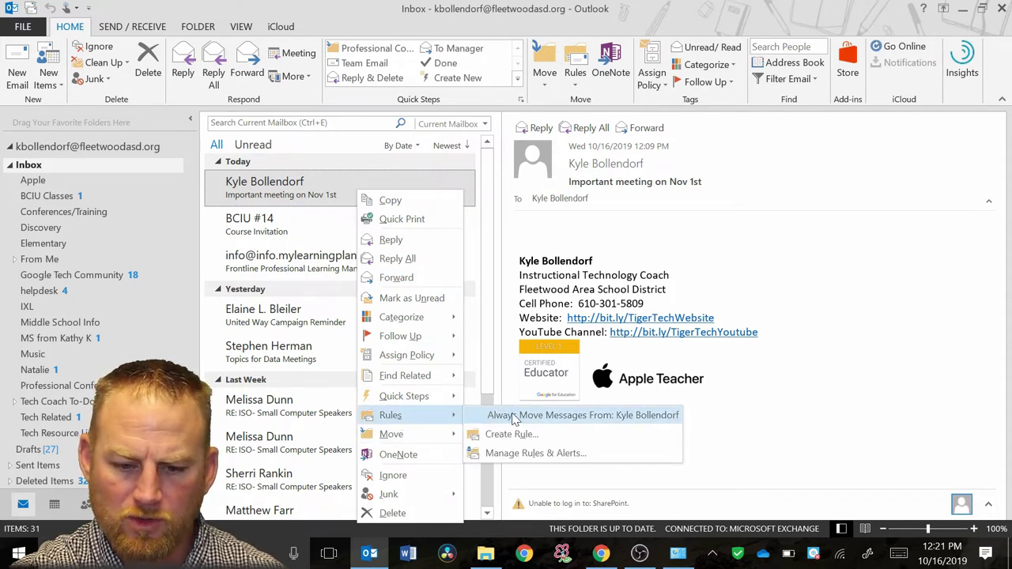
left_click(605, 423)
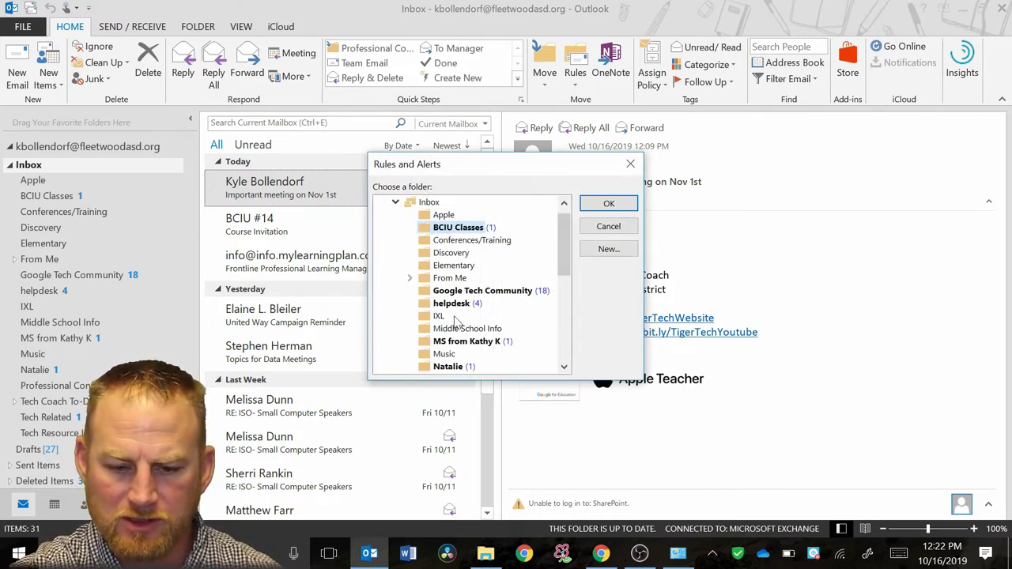
left_click(450, 279)
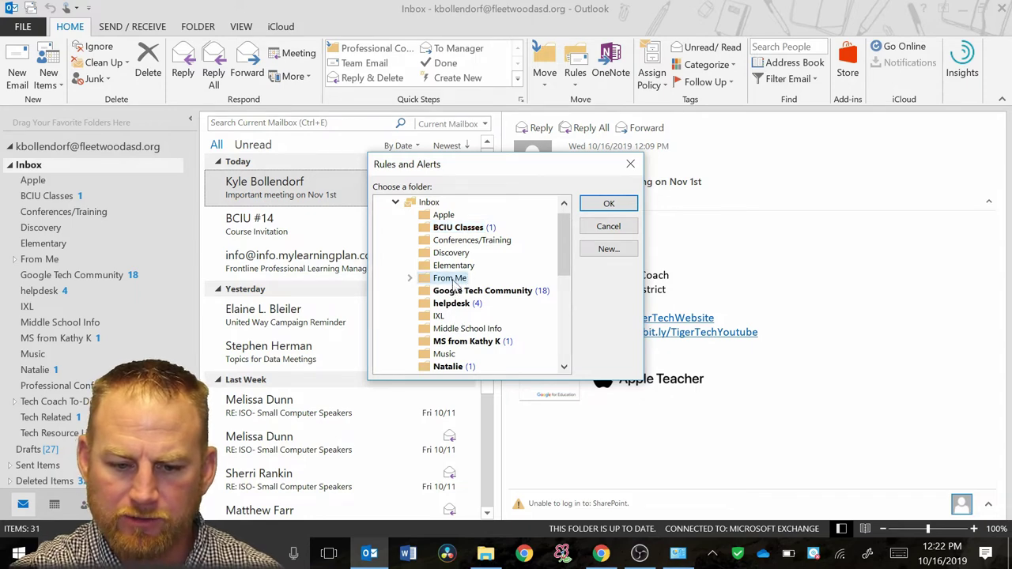
left_click(609, 203)
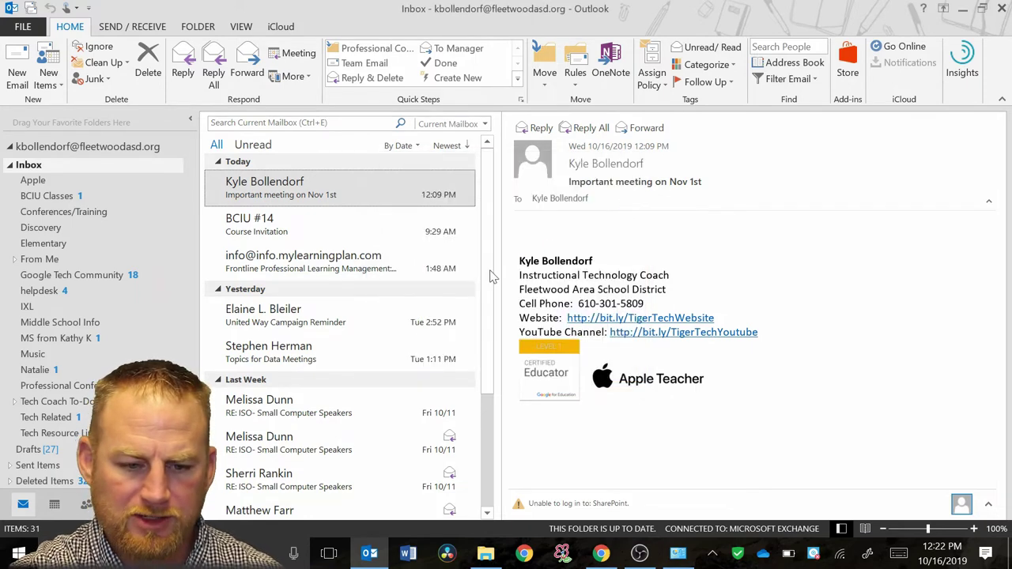
key("Delete")
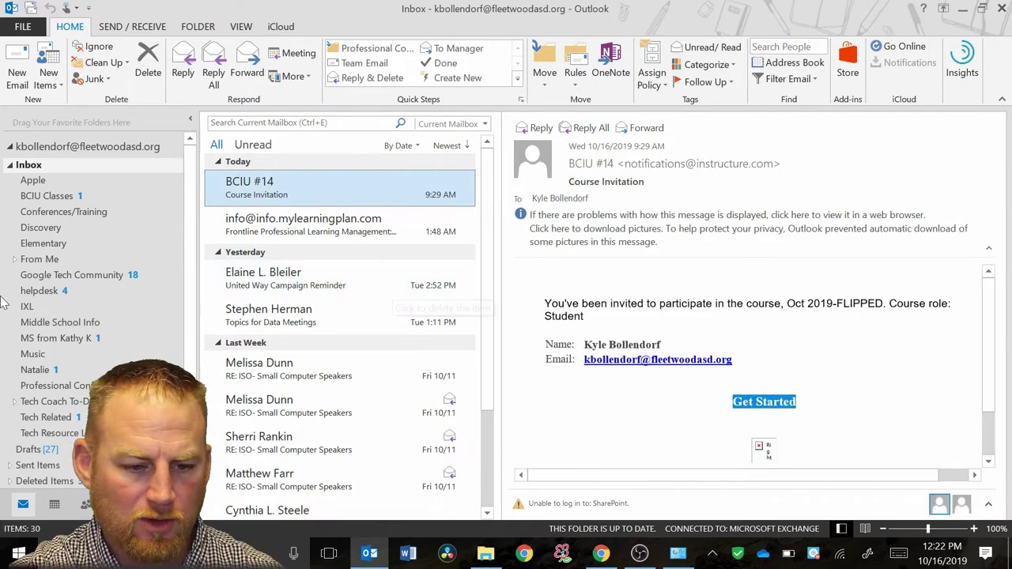
left_click(46, 264)
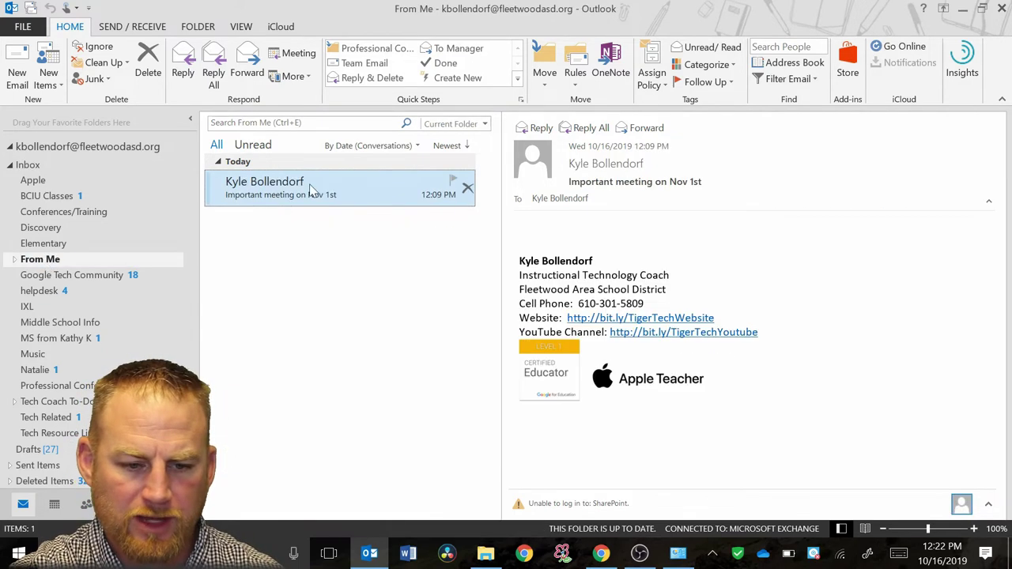
left_click(33, 167)
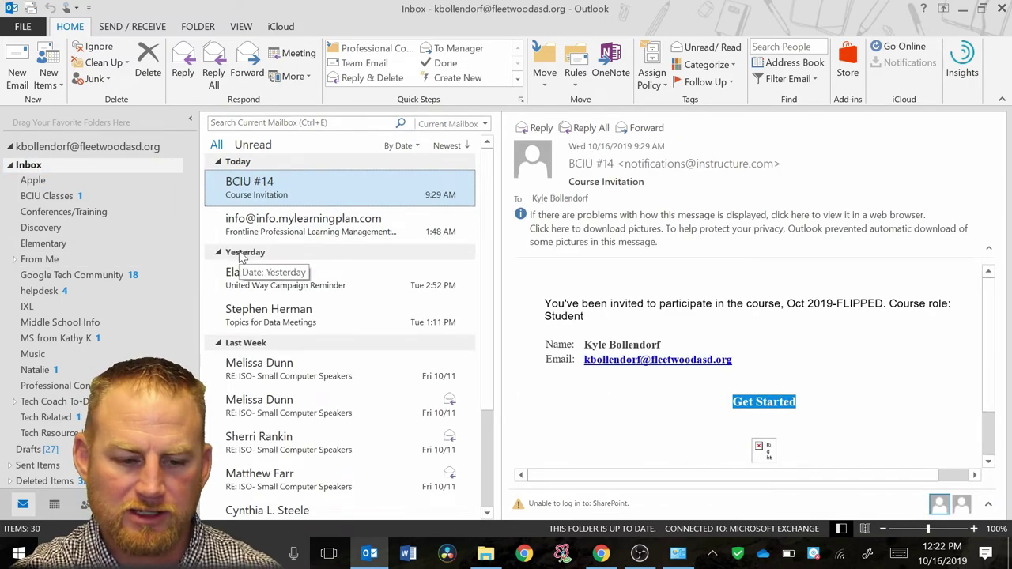
Step: Send a new email to the mailbox owner's own address with the subject "test" and the body text "test"
left_click(16, 73)
type("k")
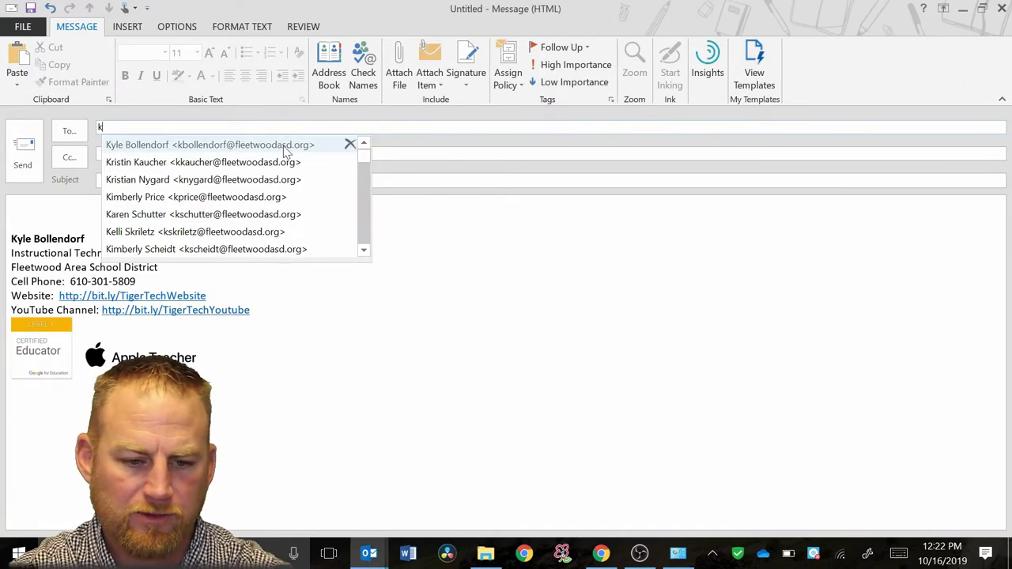
left_click(284, 180)
type("test")
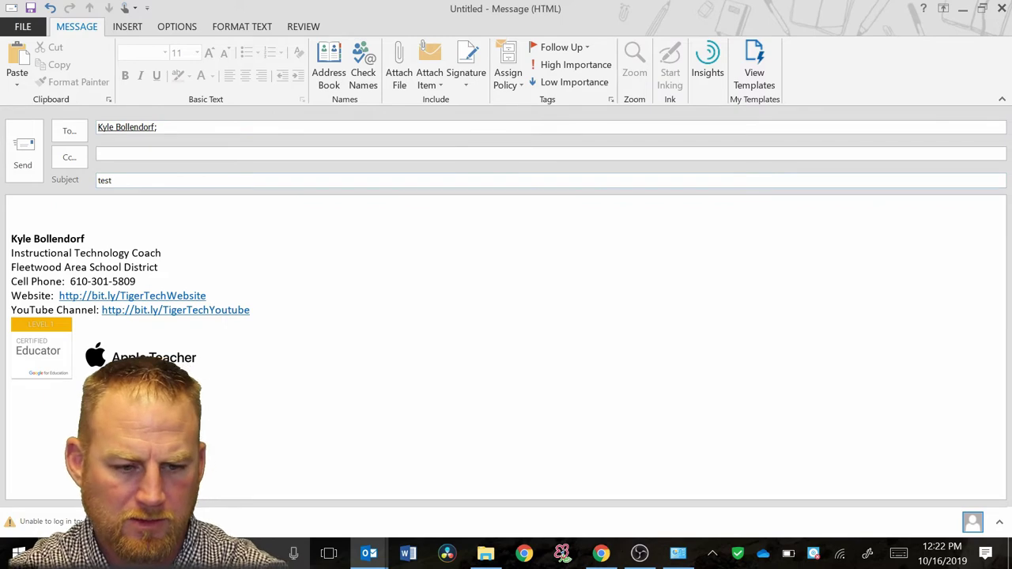
left_click(92, 211)
type("test")
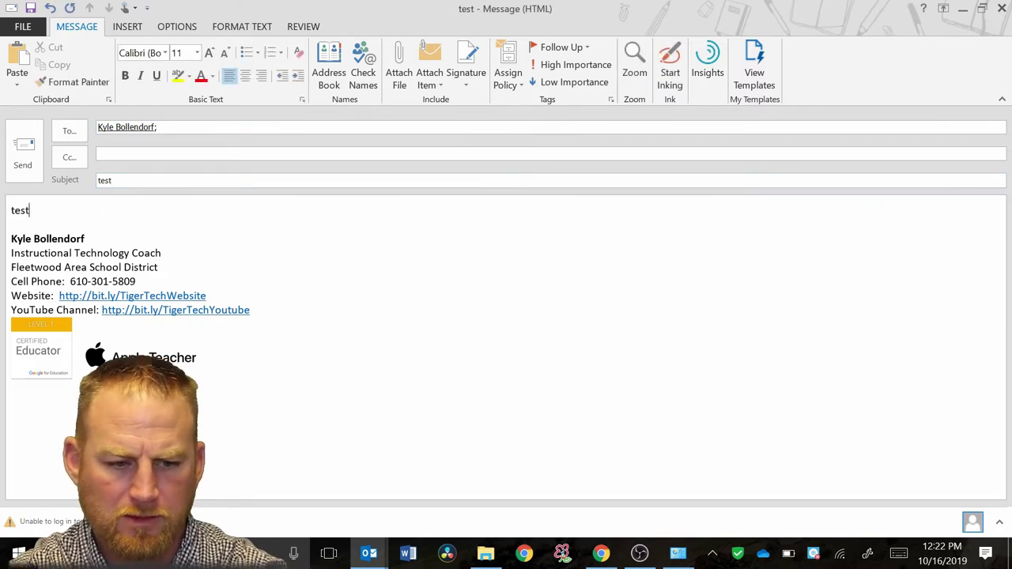
left_click(24, 154)
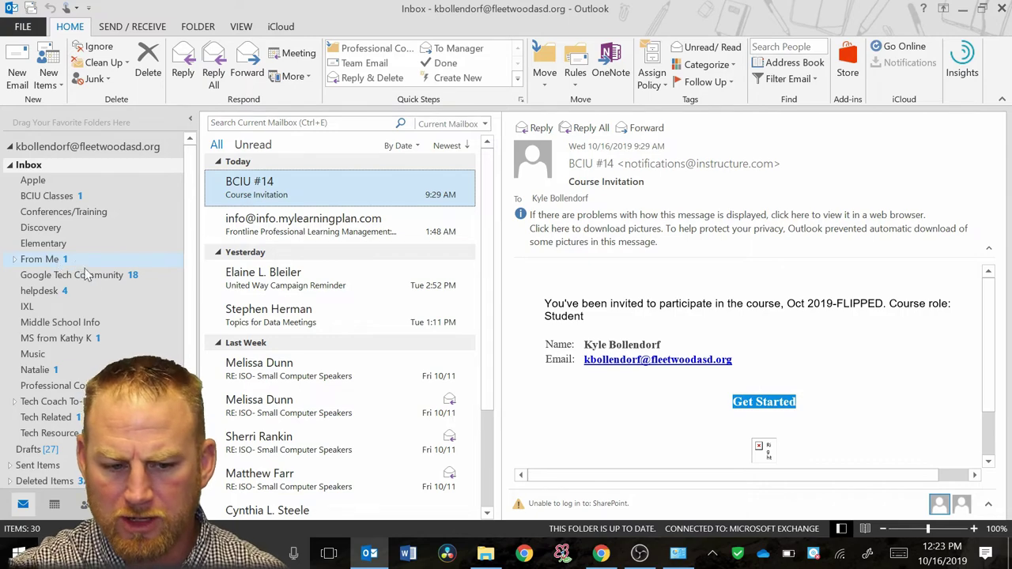
Step: View the Google Tech Community folder and examine the custom rule options for the BCIU #14 email in the Inbox without creating a rule
left_click(89, 275)
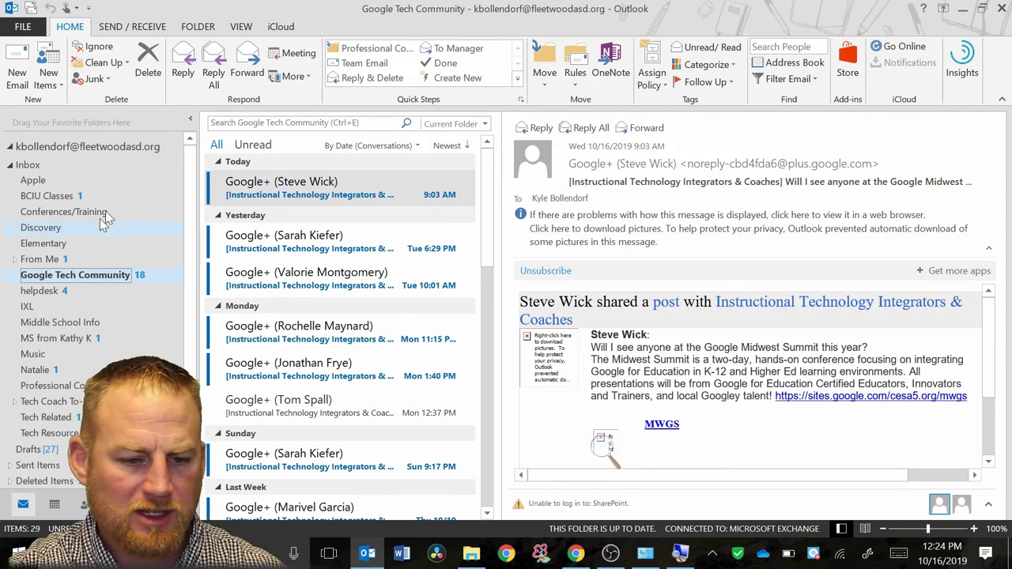
left_click(28, 165)
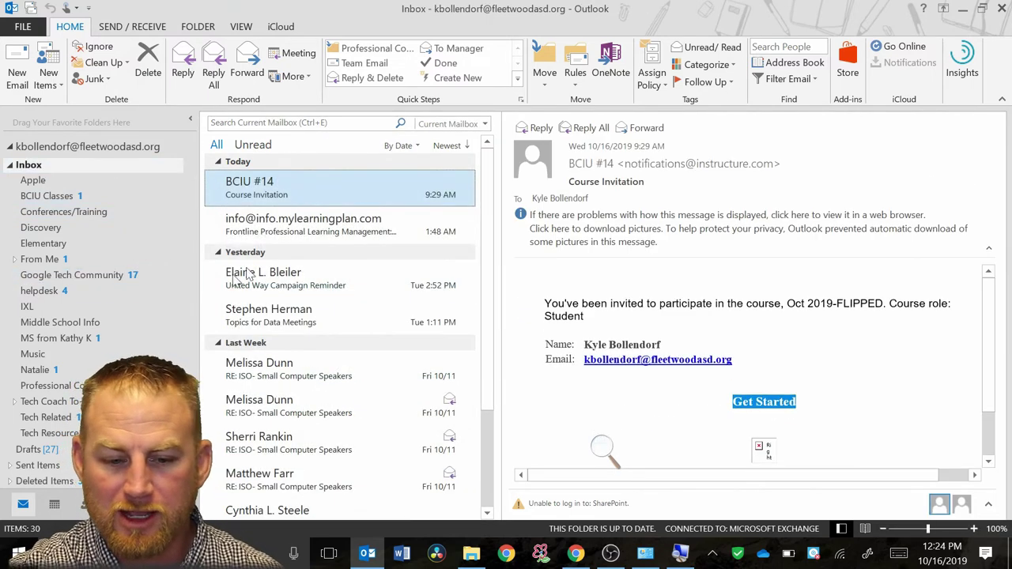
right_click(270, 188)
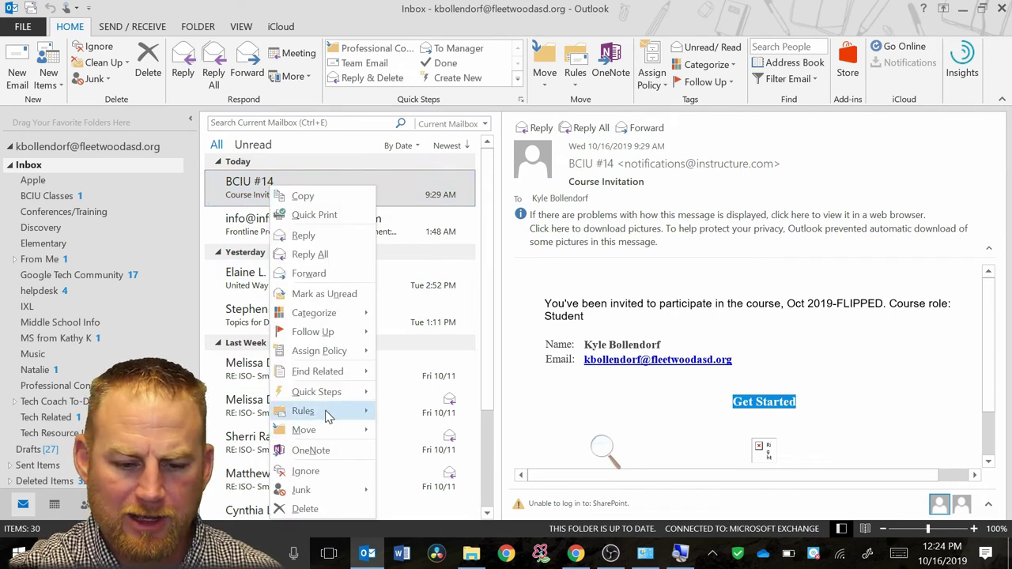
mouse_move(370, 416)
left_click(425, 434)
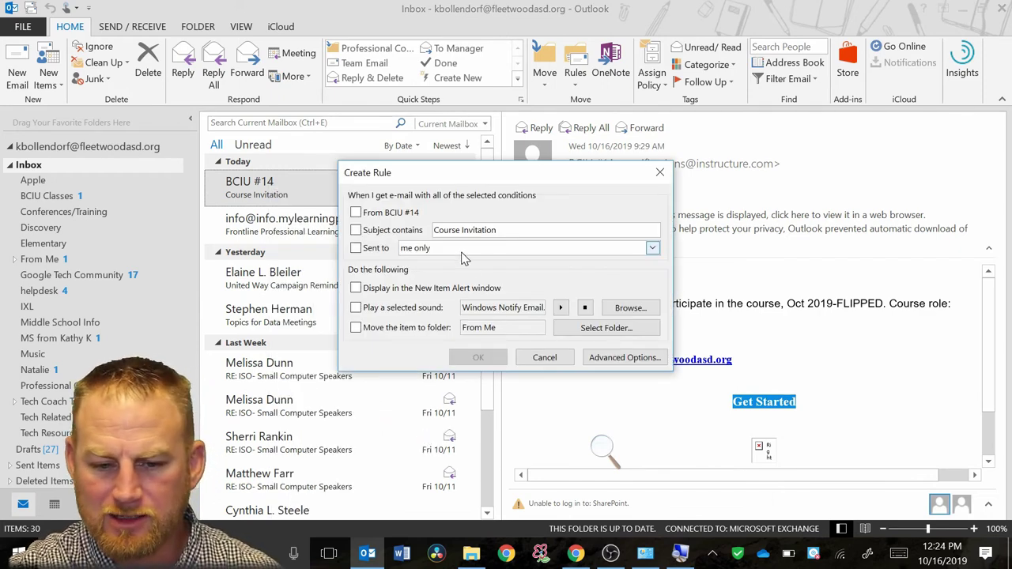
left_click(562, 361)
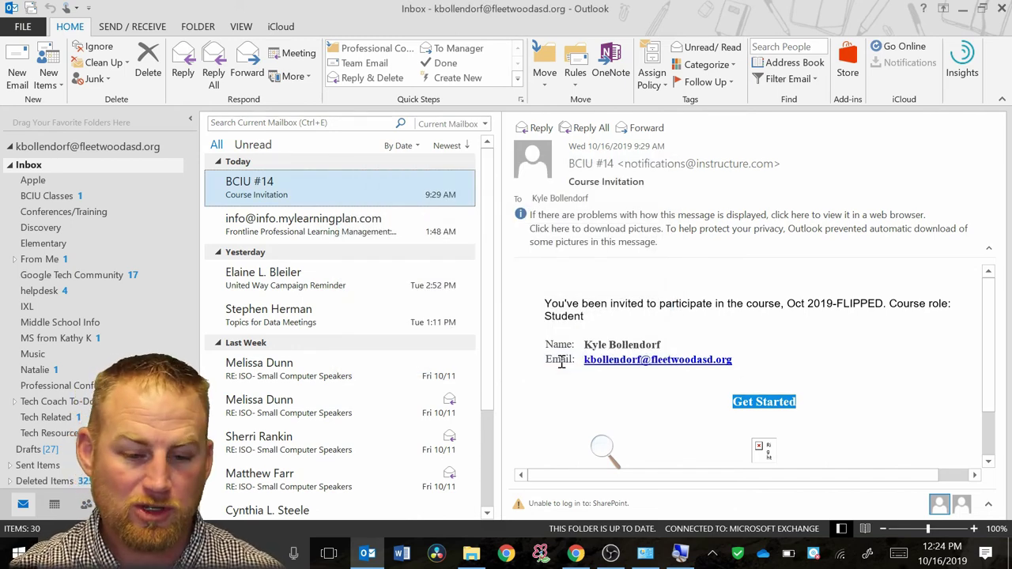